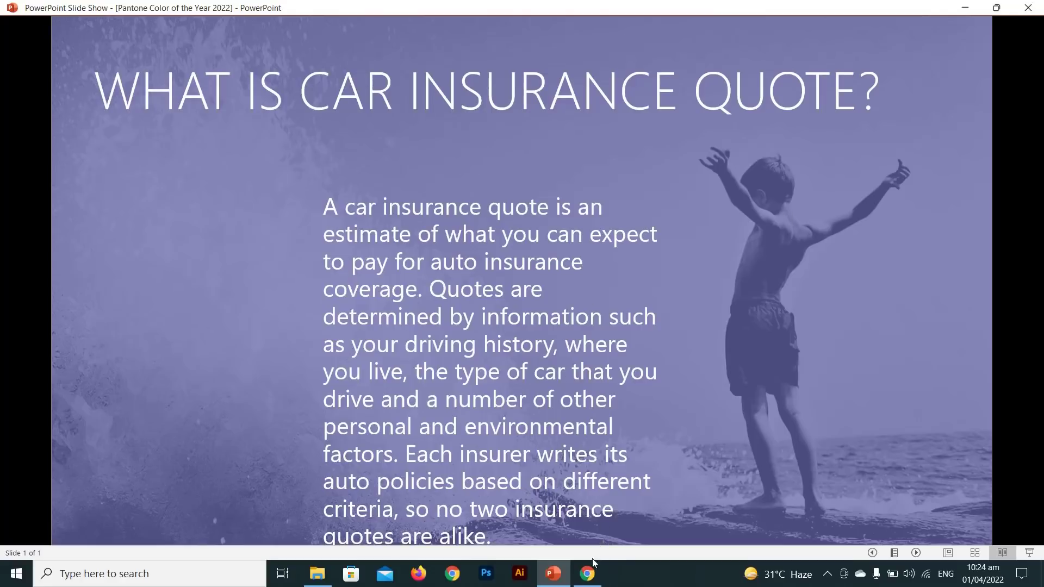
Switch from the PowerPoint car insurance slideshow to a new Google Chrome tab.
click(589, 575)
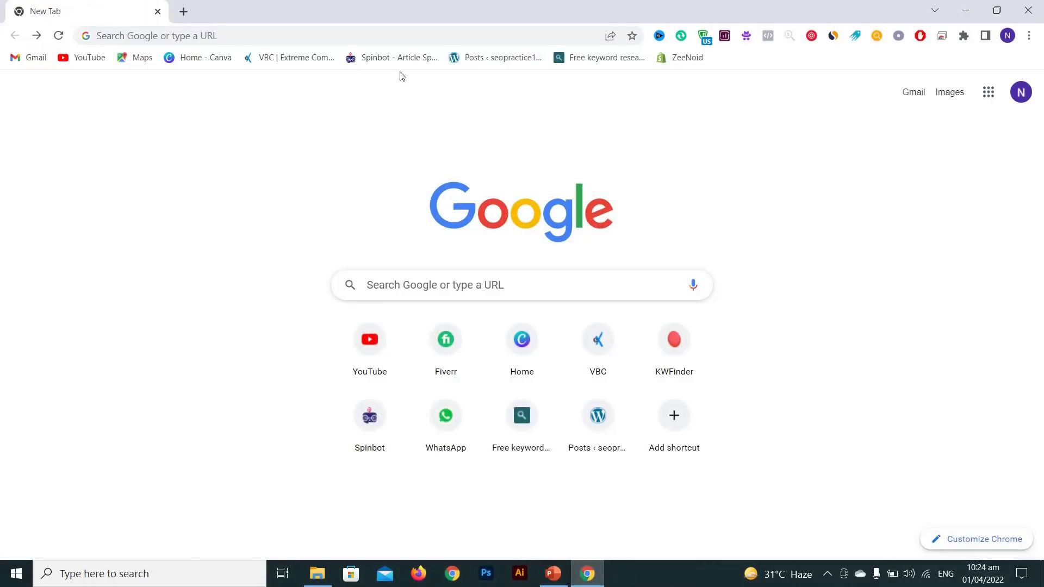
Search the web for 'the zebra' from the Chrome address bar.
click(351, 33)
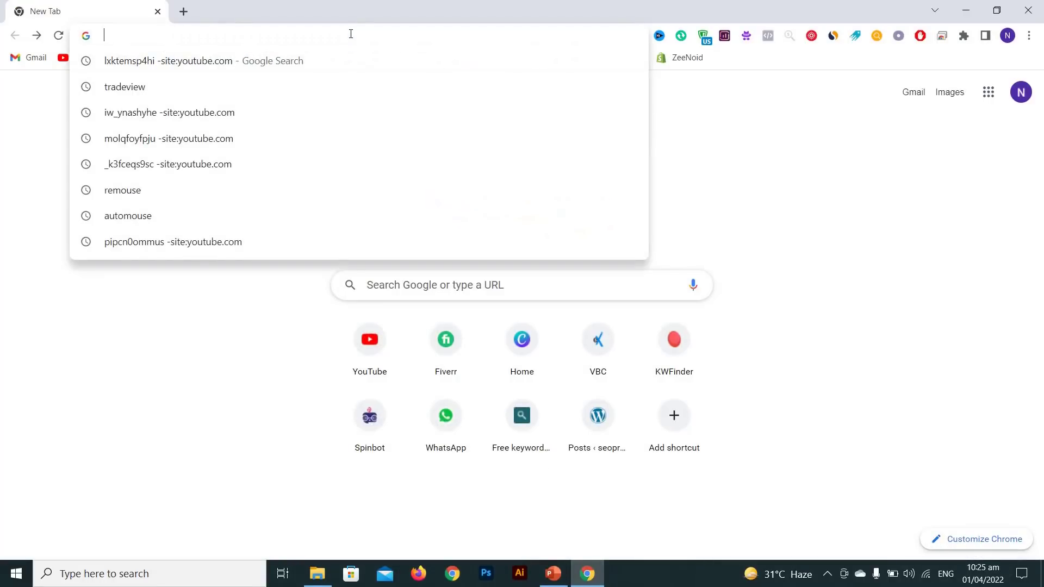
text(the zebra)
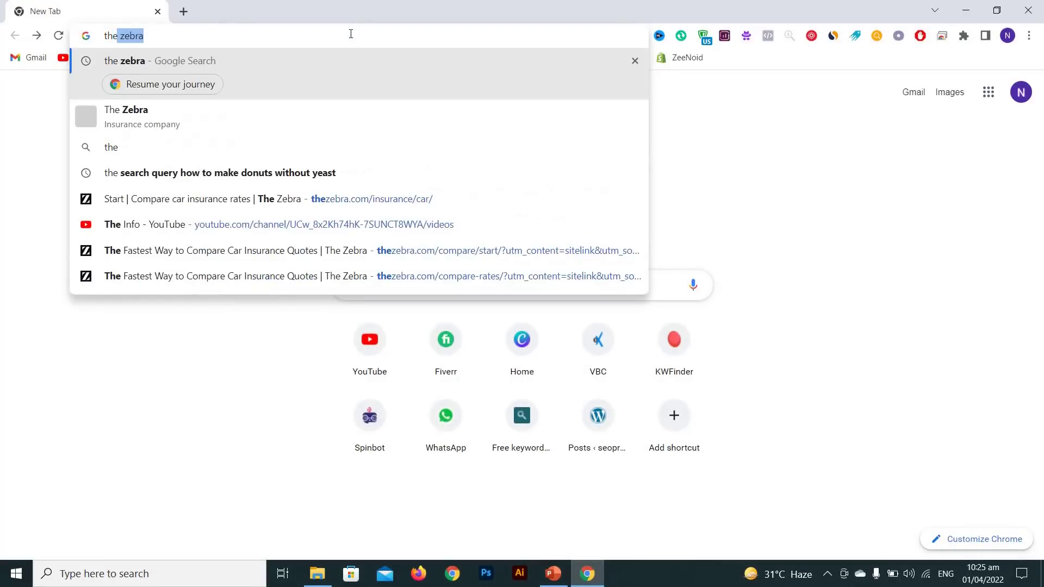
key(Return)
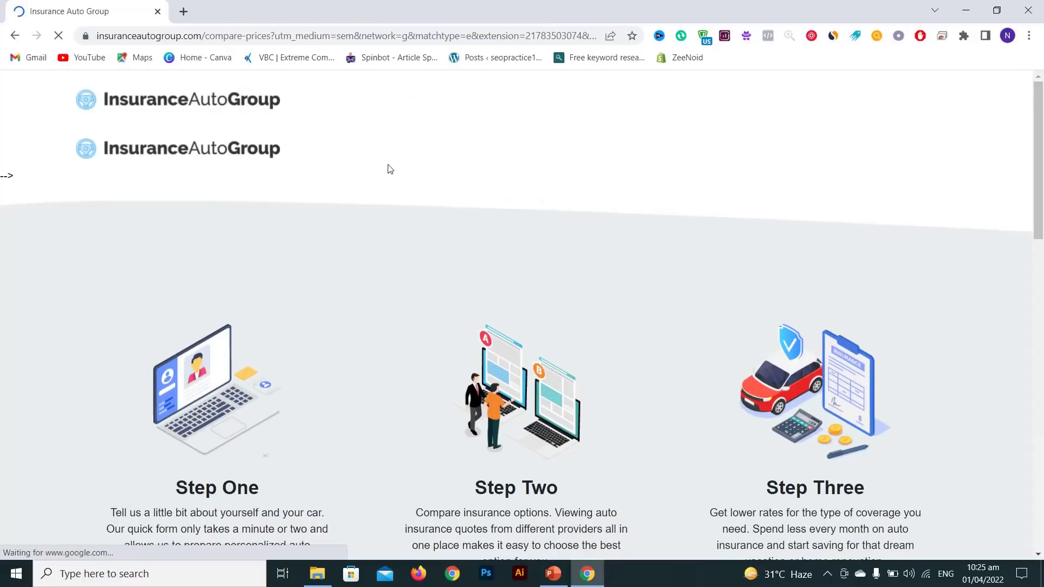
Replace the prefilled ZIP code 10118 with 04103.
scroll(419, 182, down, 4)
scroll(420, 179, down, 10)
scroll(427, 168, down, 2)
scroll(431, 149, up, 18)
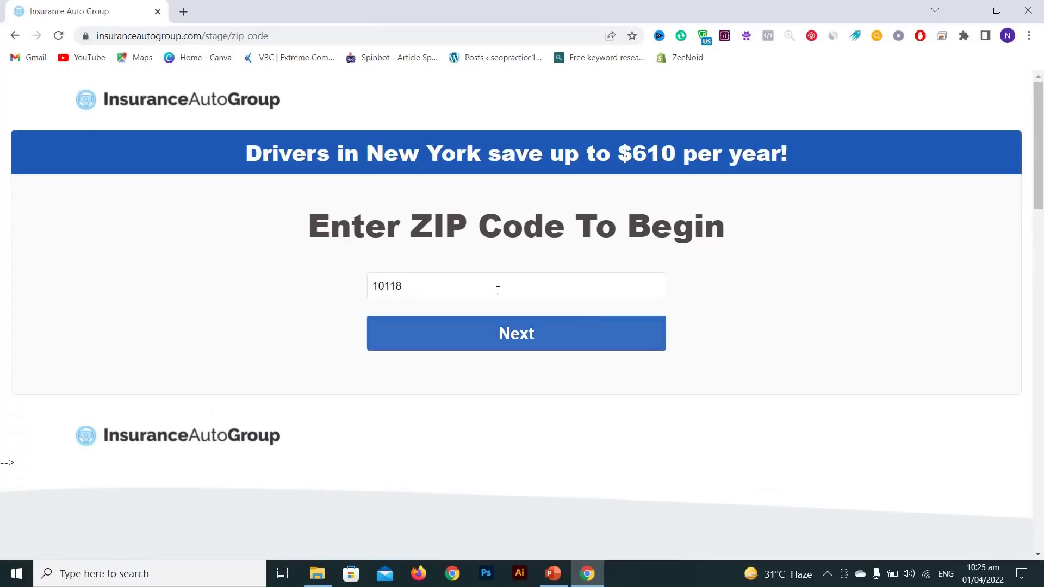
click(459, 277)
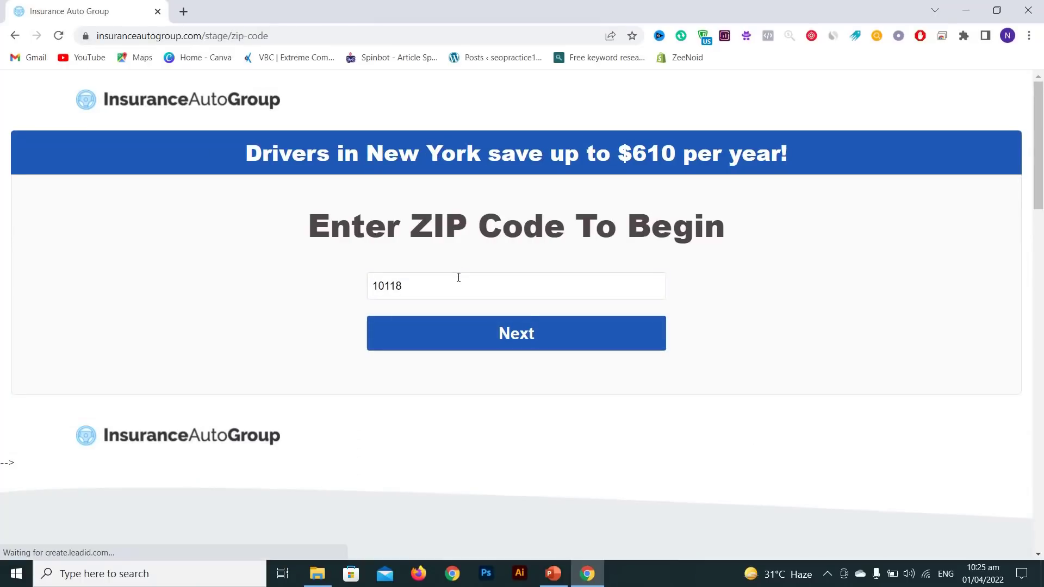
click(458, 277)
key(BackSpace)
key(BackSpace)
key(BackSpace)
key(BackSpace)
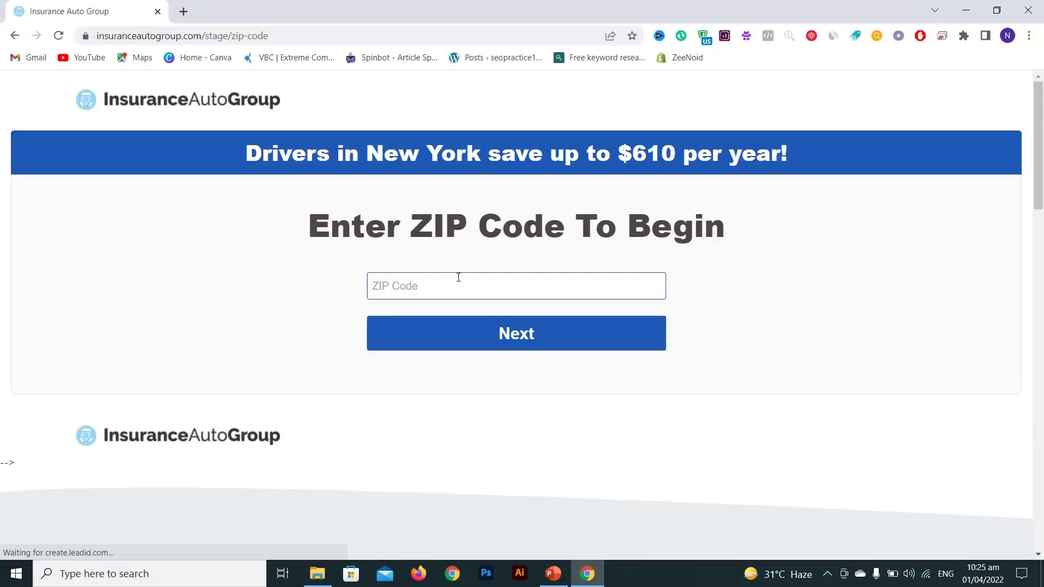
text(04)
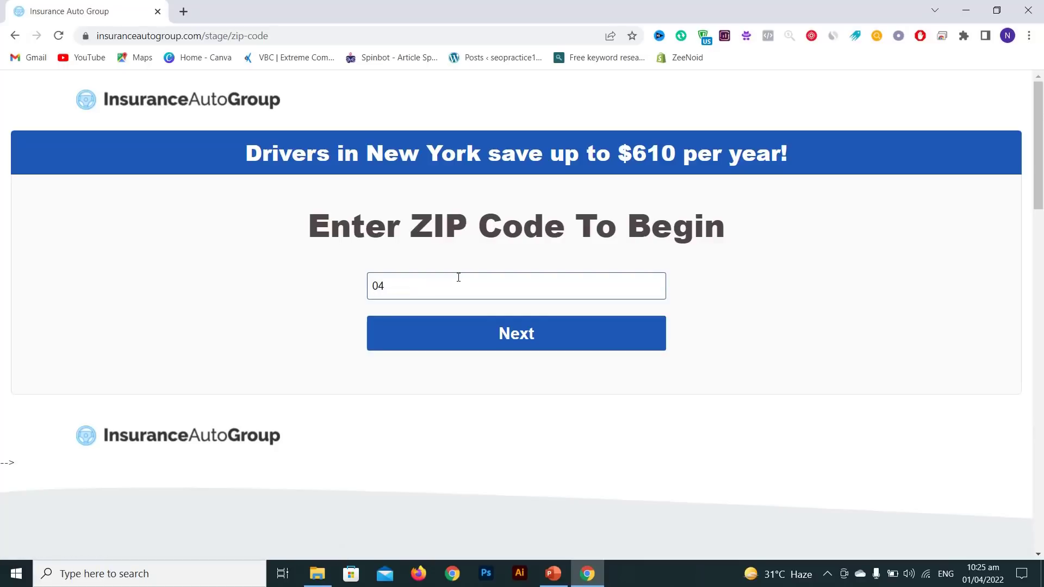
text(103)
Submit ZIP code 04103 and choose 2000 as the vehicle year.
key(Return)
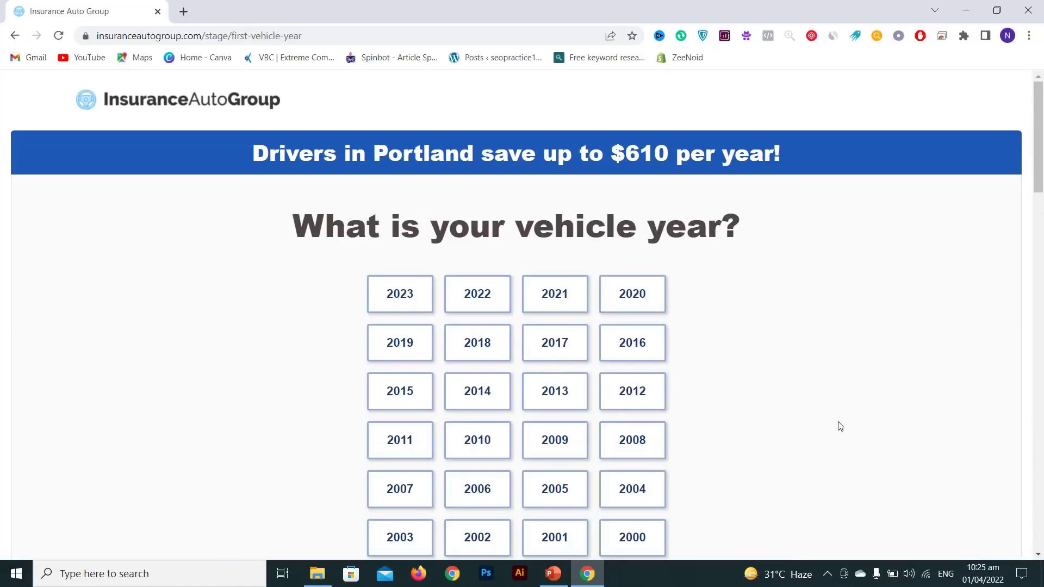
scroll(801, 425, down, 1)
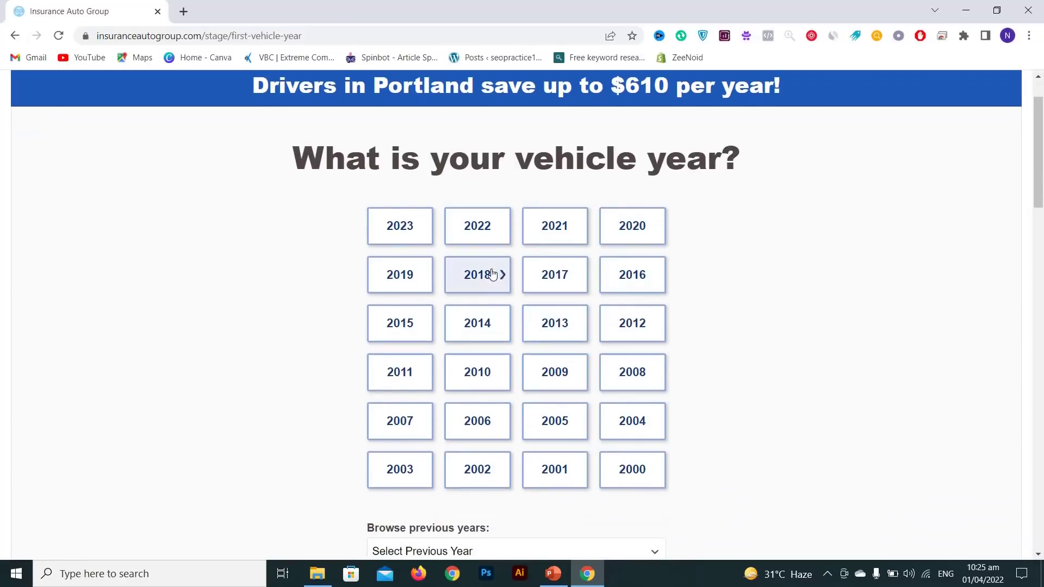
scroll(661, 191, down, 1)
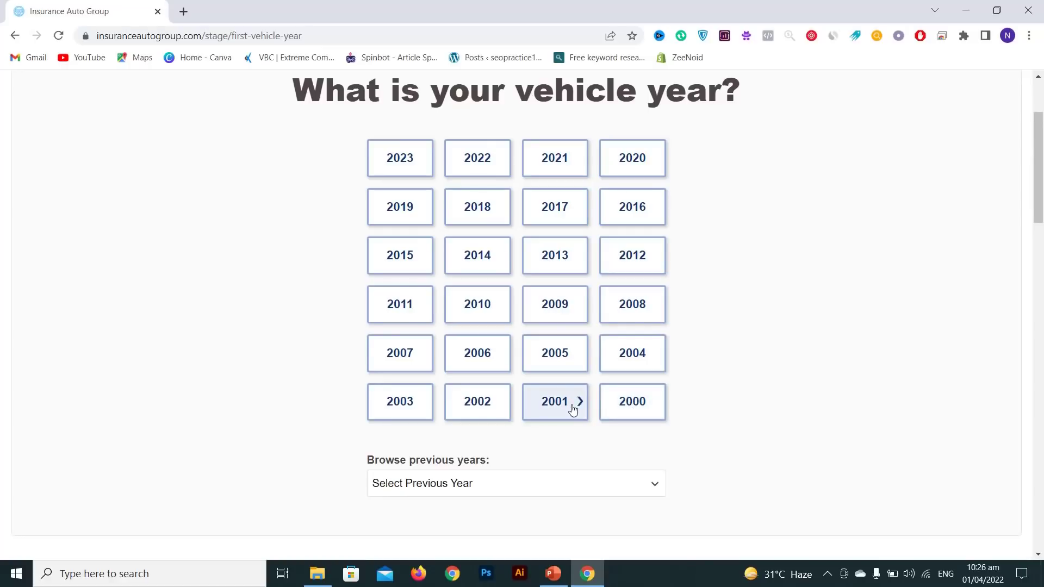
click(624, 403)
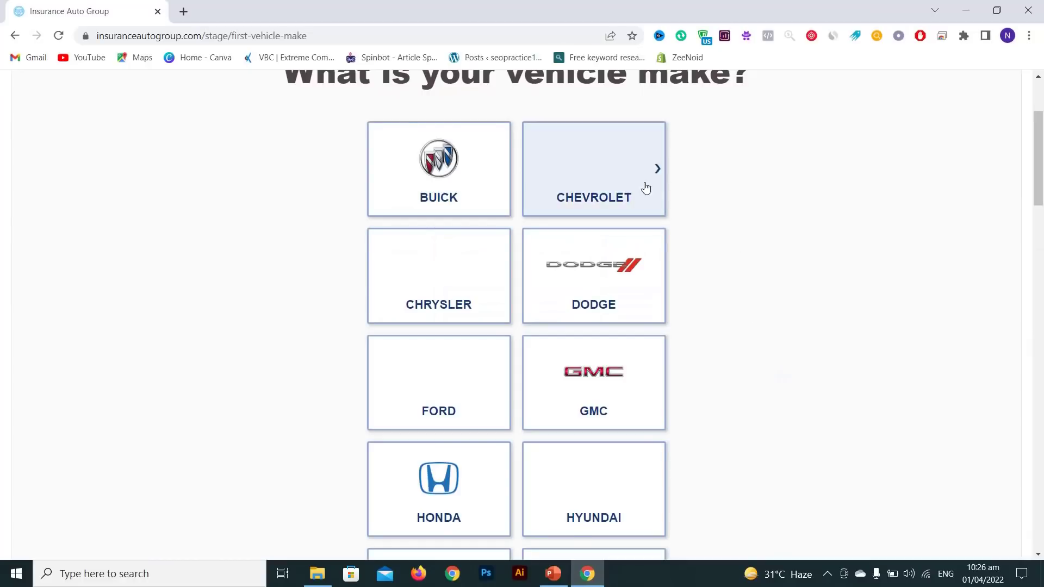
Choose Honda as the vehicle make.
scroll(690, 247, up, 1)
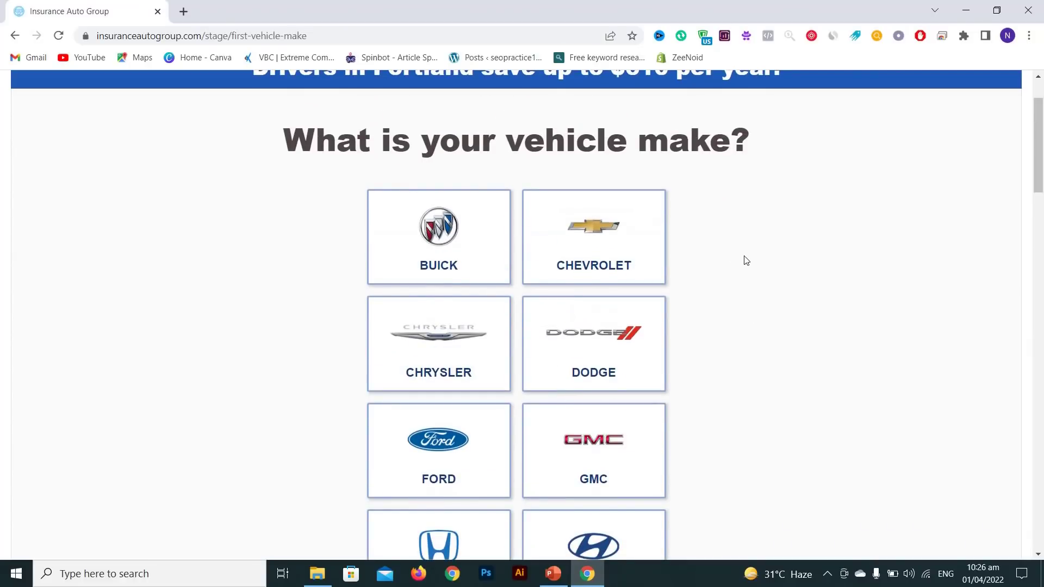
scroll(745, 260, down, 9)
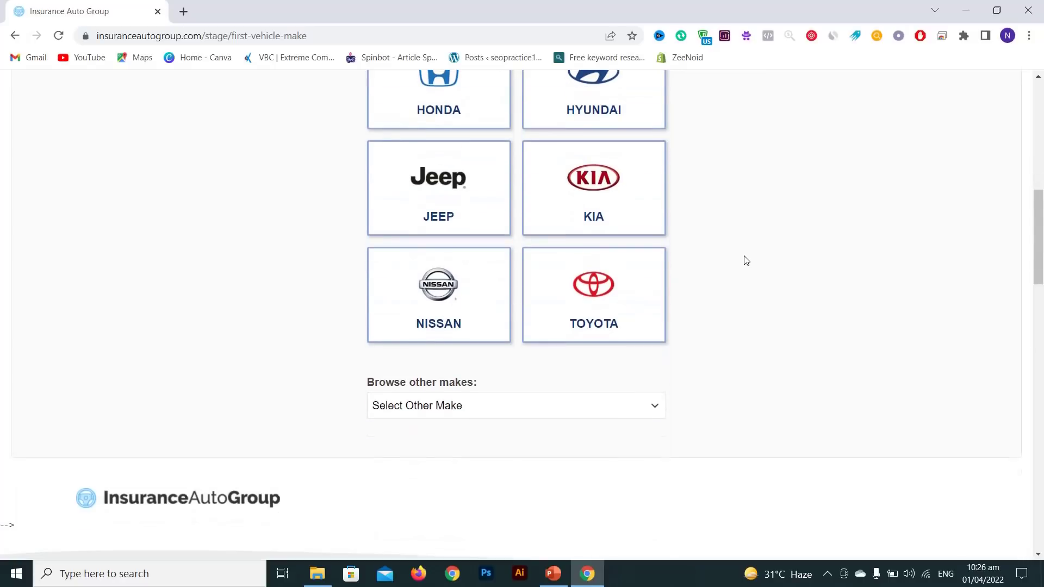
scroll(746, 260, up, 5)
scroll(745, 260, down, 2)
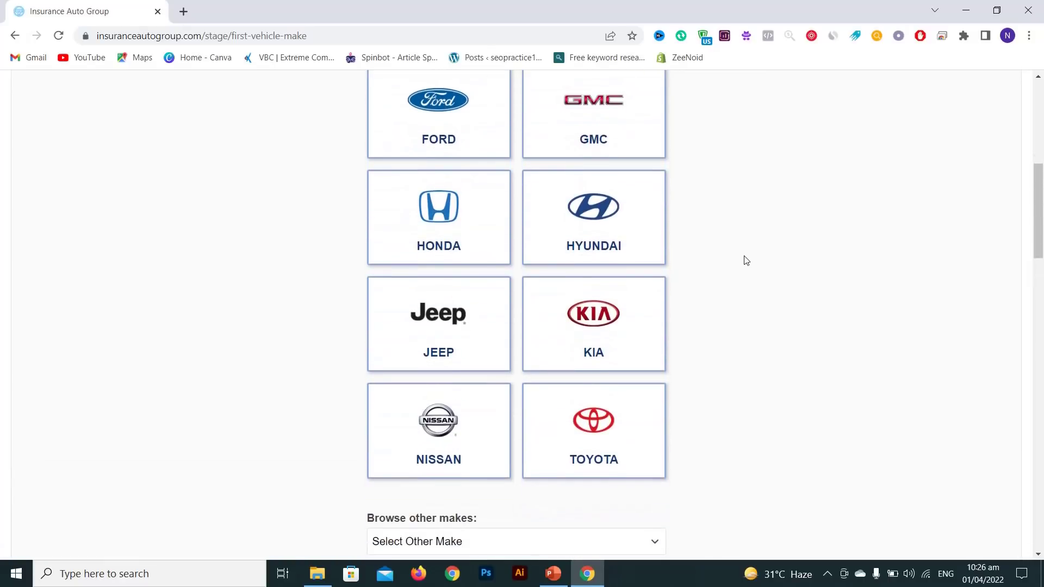
scroll(746, 260, up, 1)
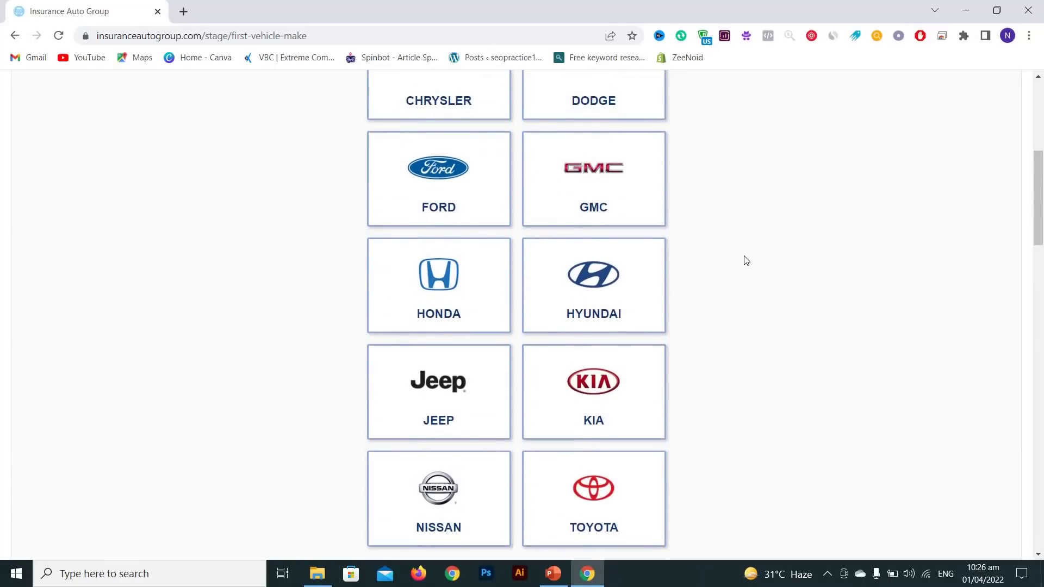
click(449, 300)
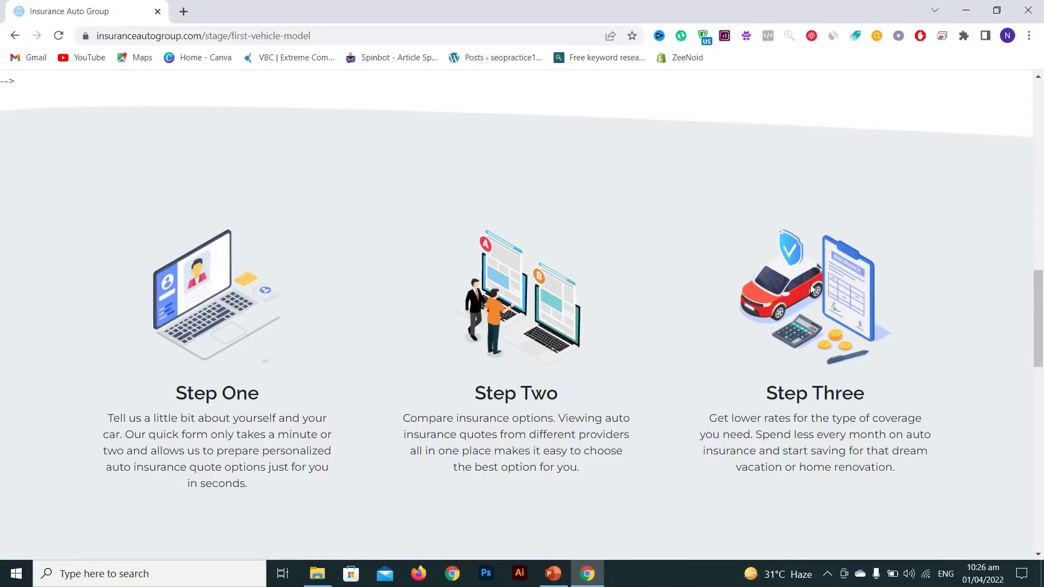
Select CR from the list of HONDA models.
scroll(802, 288, up, 10)
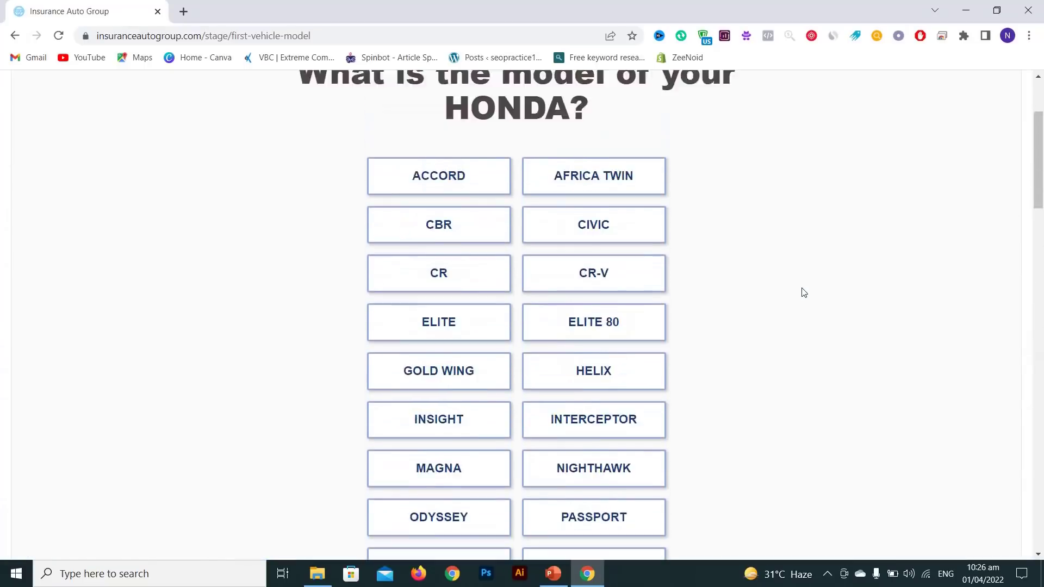
scroll(803, 293, up, 3)
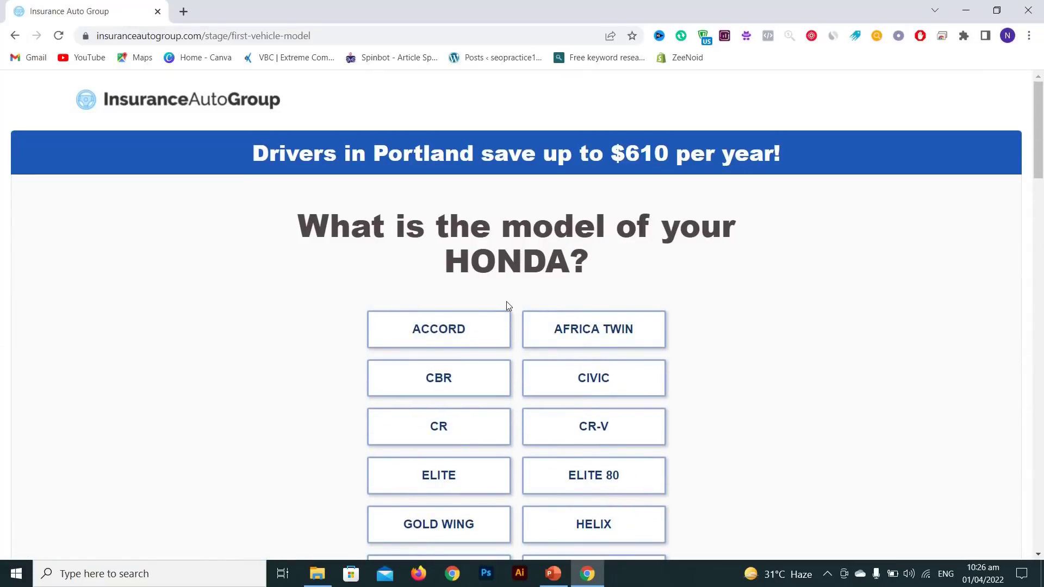
scroll(507, 305, down, 3)
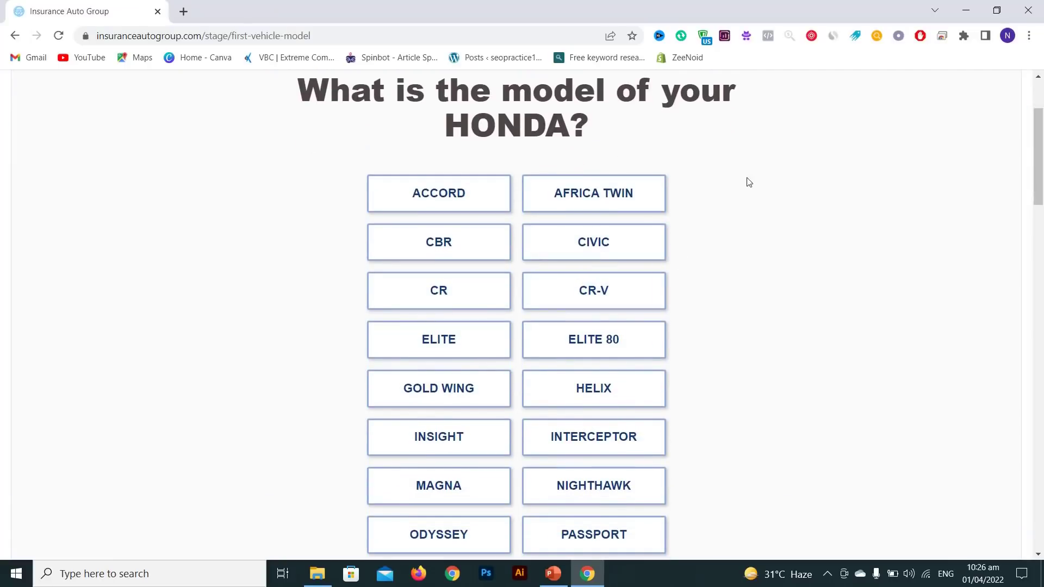
scroll(690, 193, down, 1)
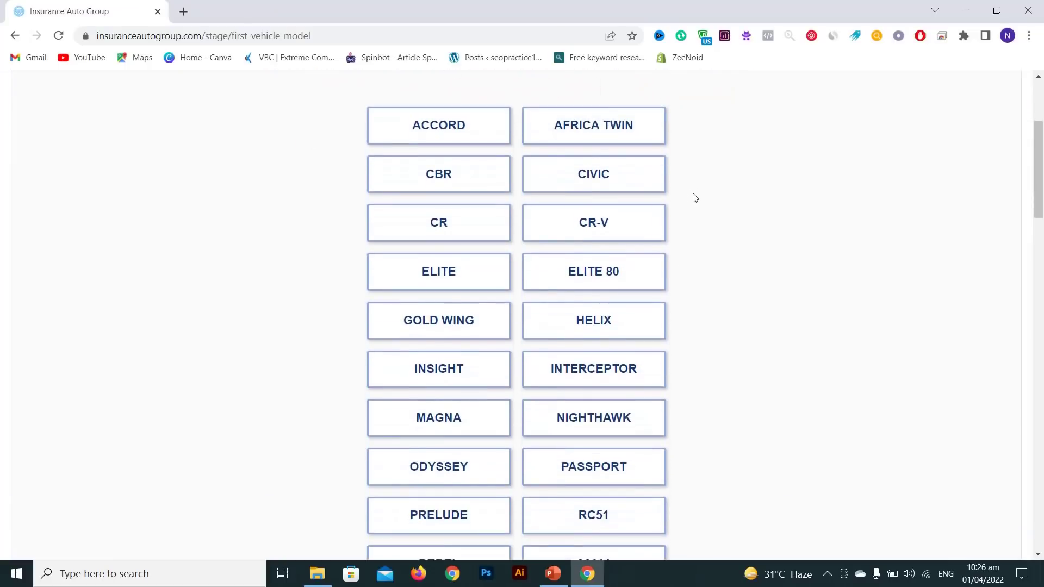
scroll(690, 324, down, 3)
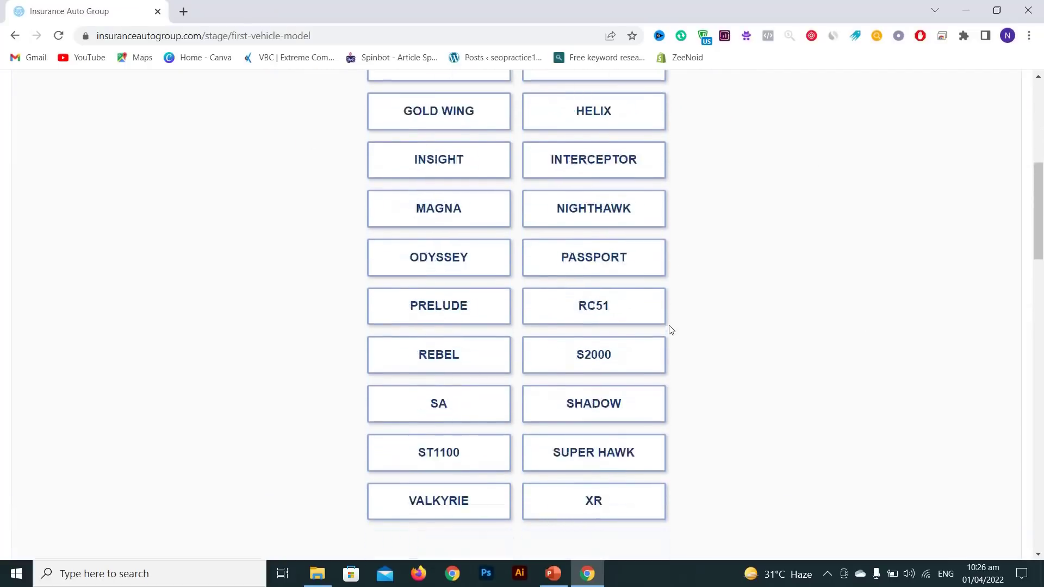
scroll(671, 329, down, 1)
scroll(670, 329, up, 5)
scroll(670, 329, down, 1)
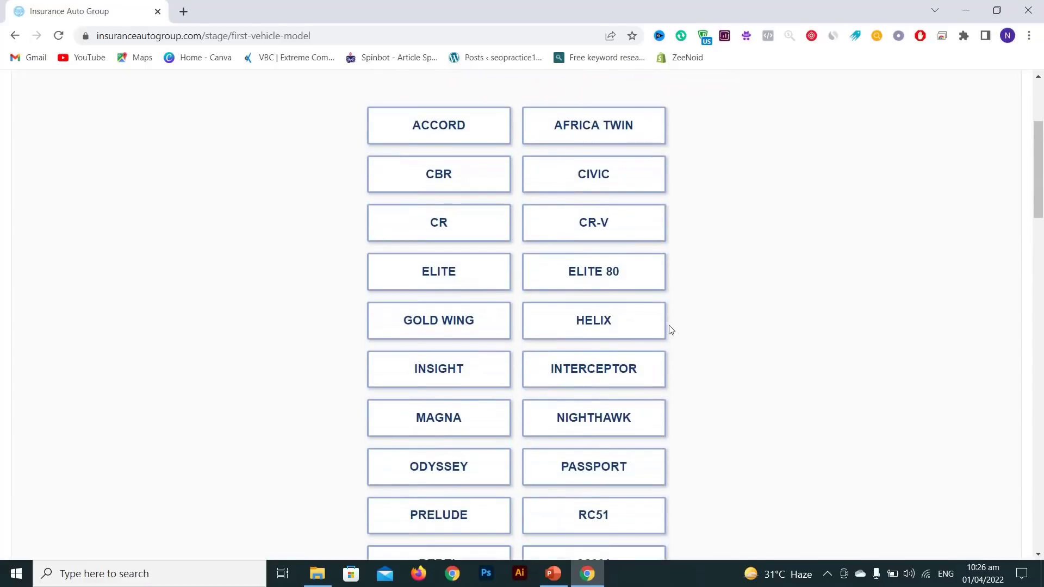
click(464, 220)
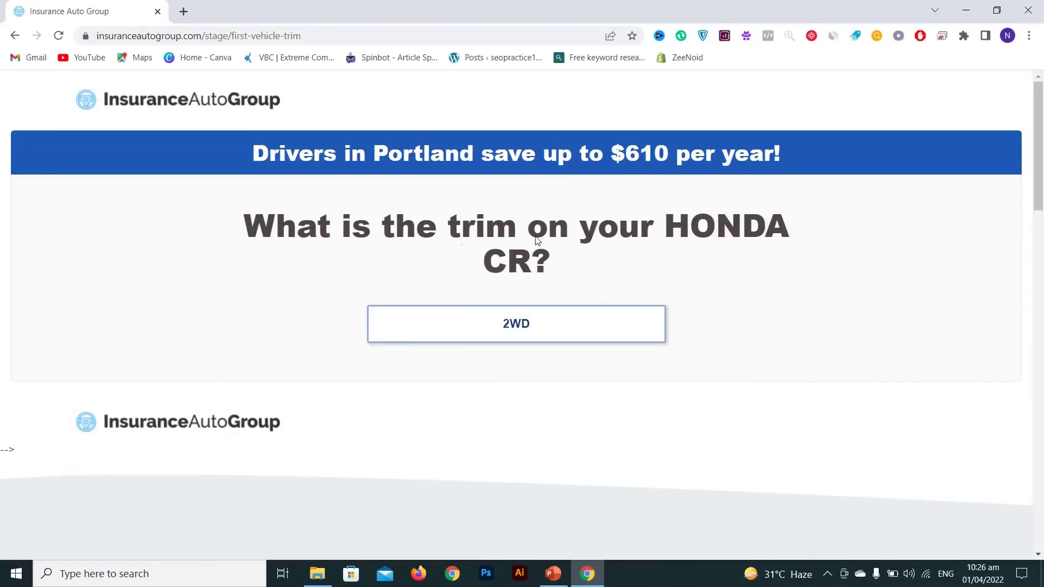
Answer 2WD trim, Owned, and Business primary use for the HONDA CR.
click(471, 331)
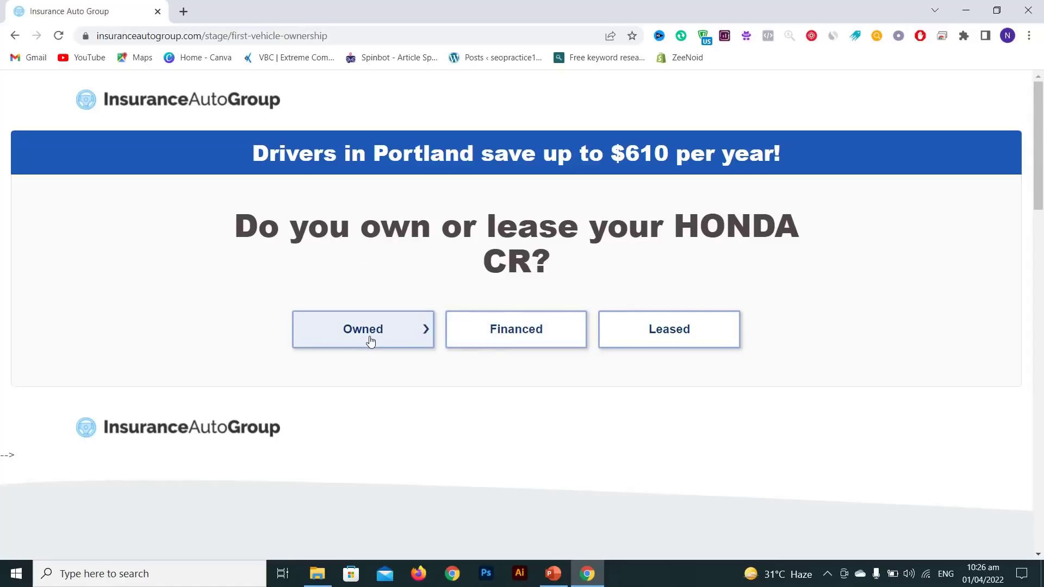
click(388, 331)
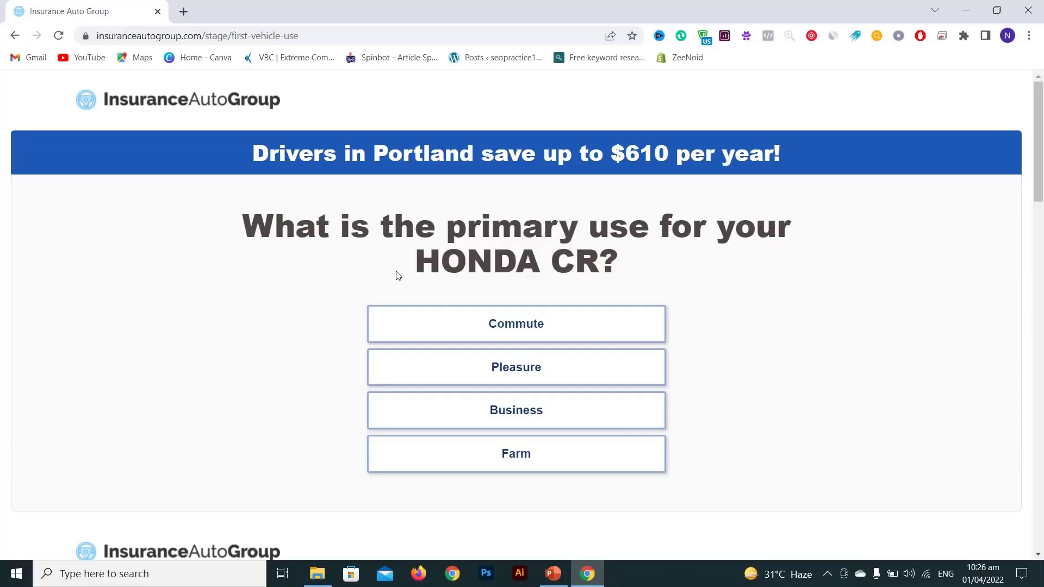
click(533, 411)
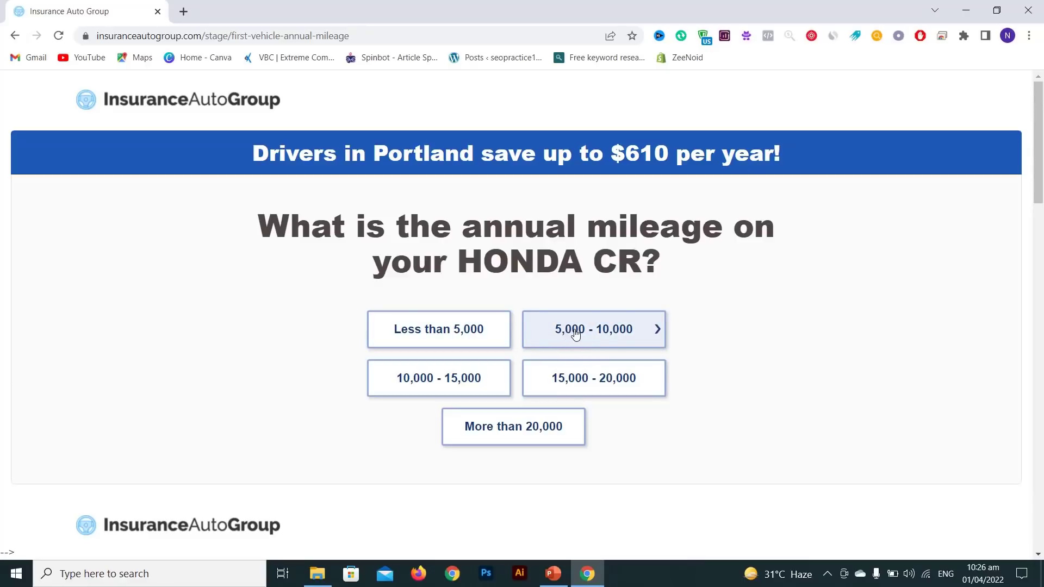
Choose 5,000 - 10,000 annual miles and the Lower level of coverage.
click(592, 337)
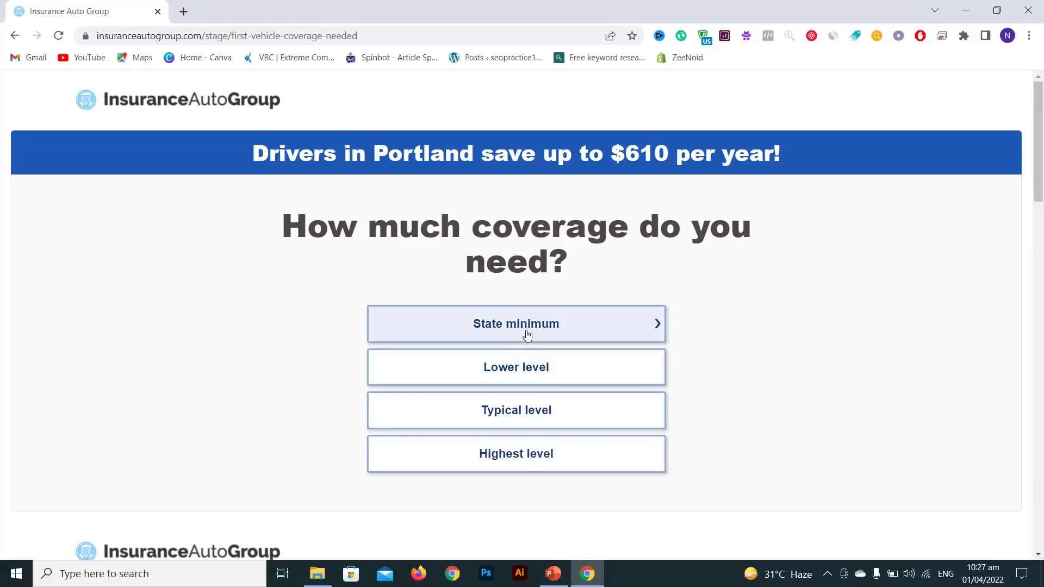
click(525, 366)
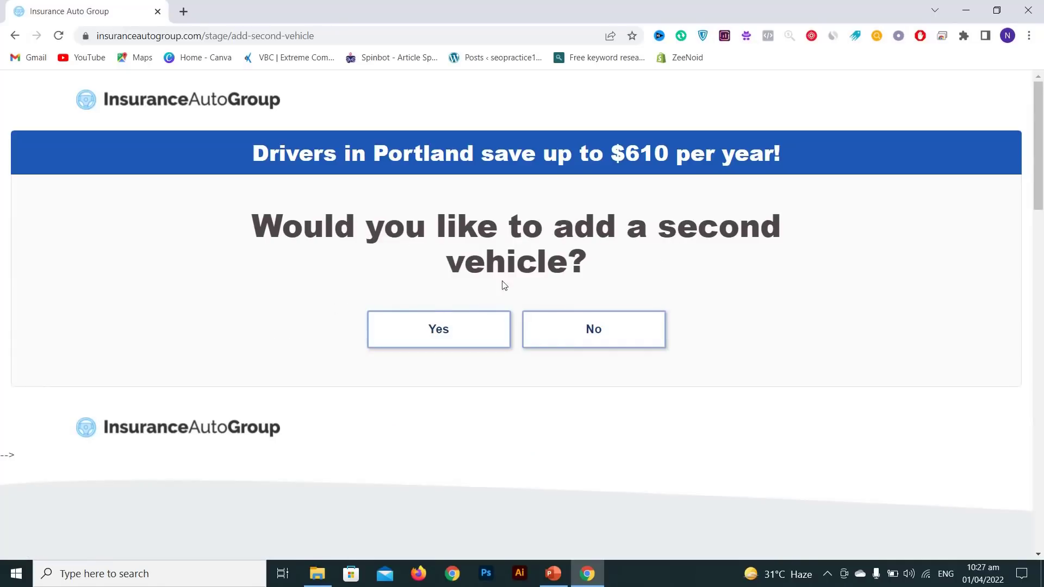
Answer No to adding a second vehicle and review the past-30-days insurance question.
click(606, 329)
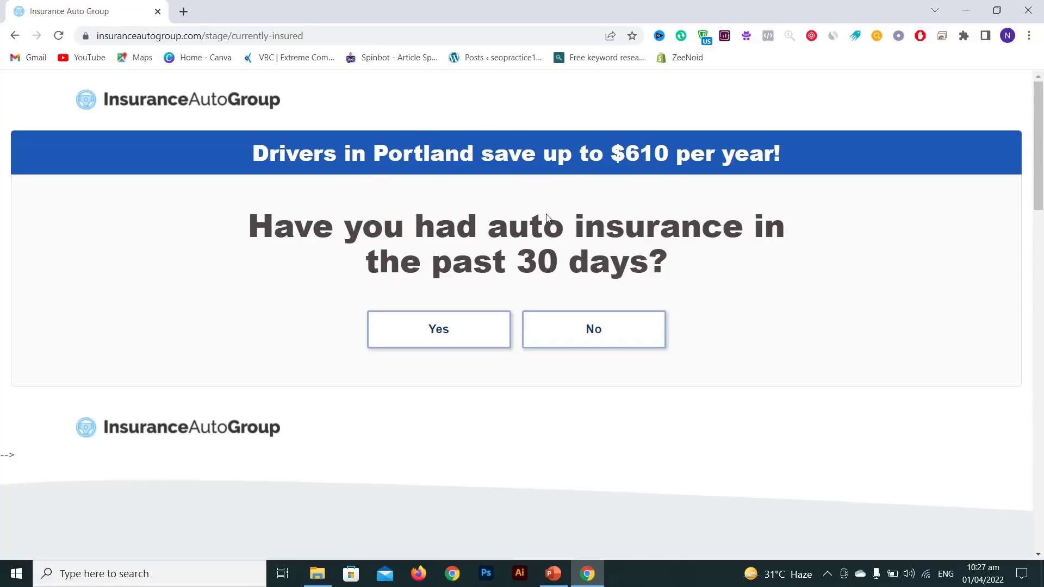
scroll(440, 203, down, 7)
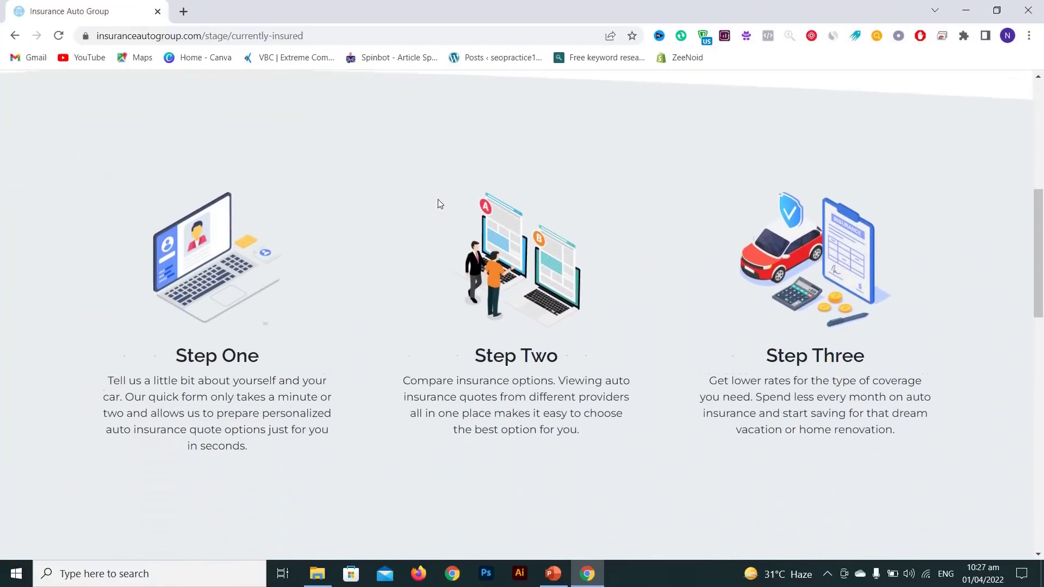
scroll(440, 204, down, 6)
scroll(440, 204, up, 9)
scroll(440, 204, up, 4)
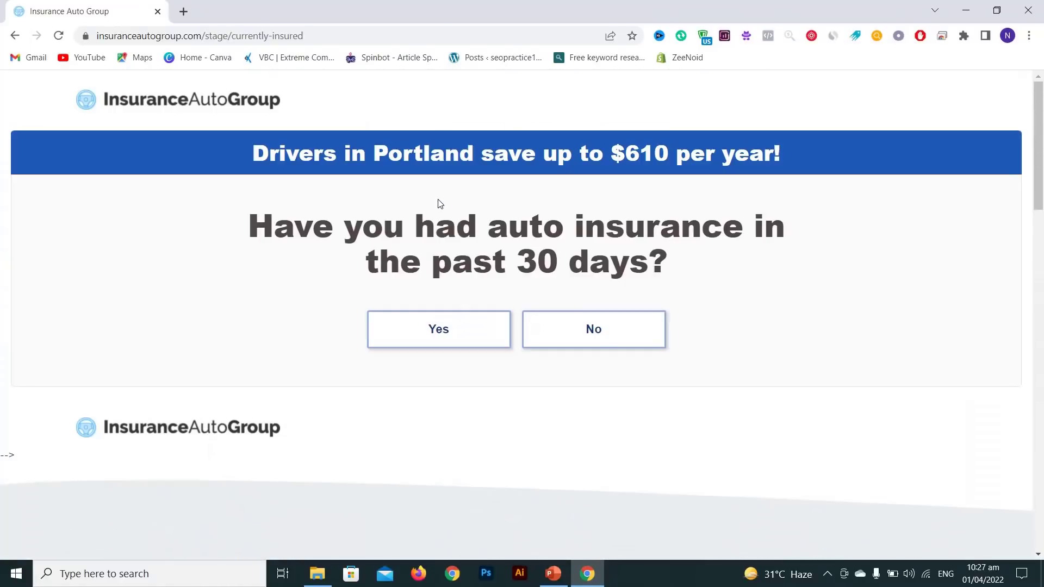